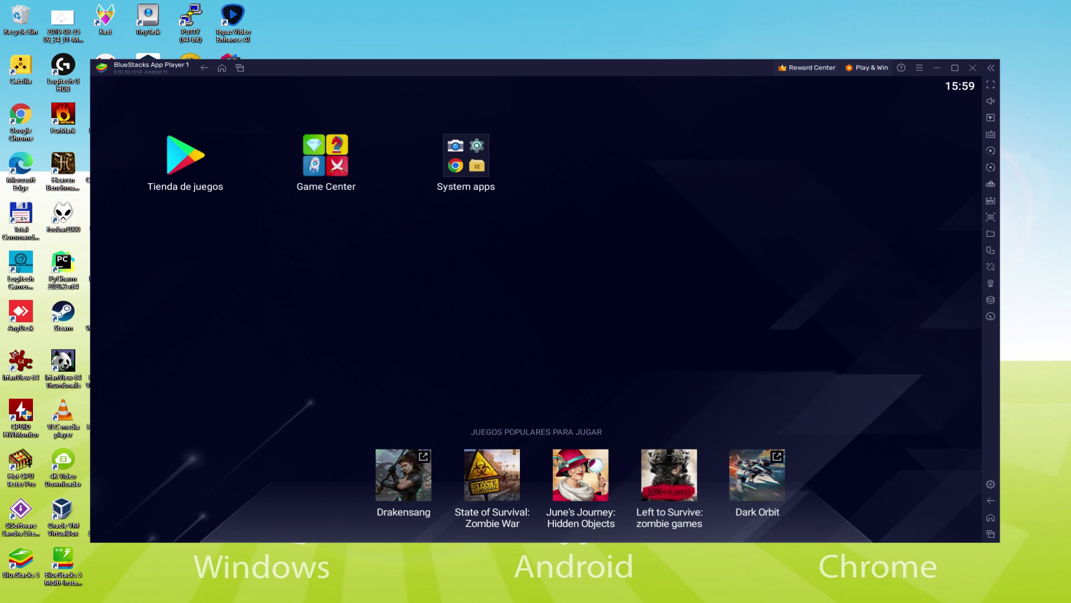
Sign in to Google Play, accepting the Google terms and services with Back up to Google Drive turned off
left_click(185, 153)
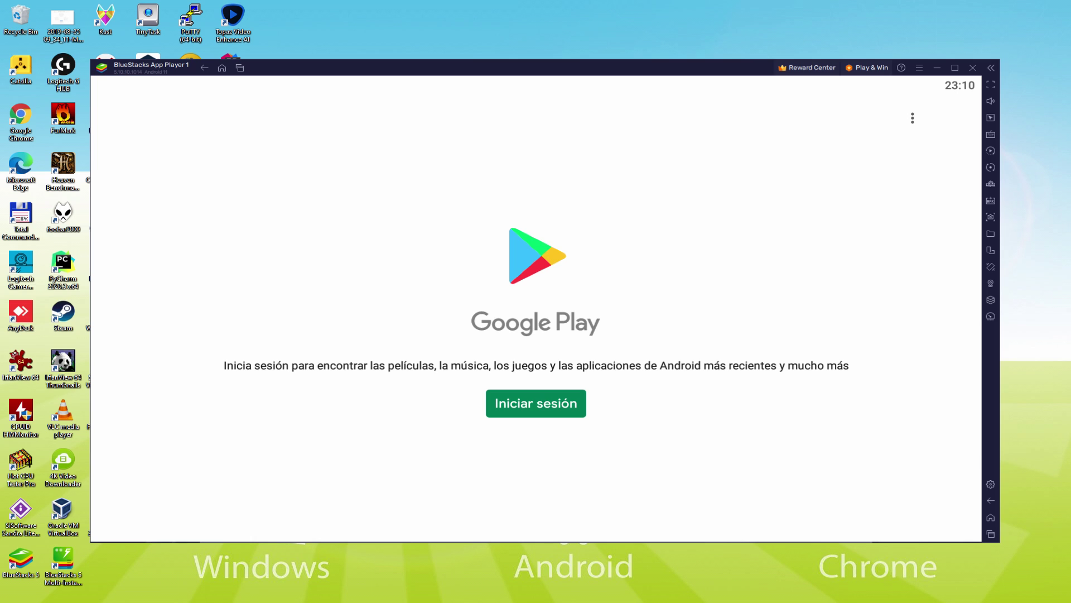
left_click(537, 396)
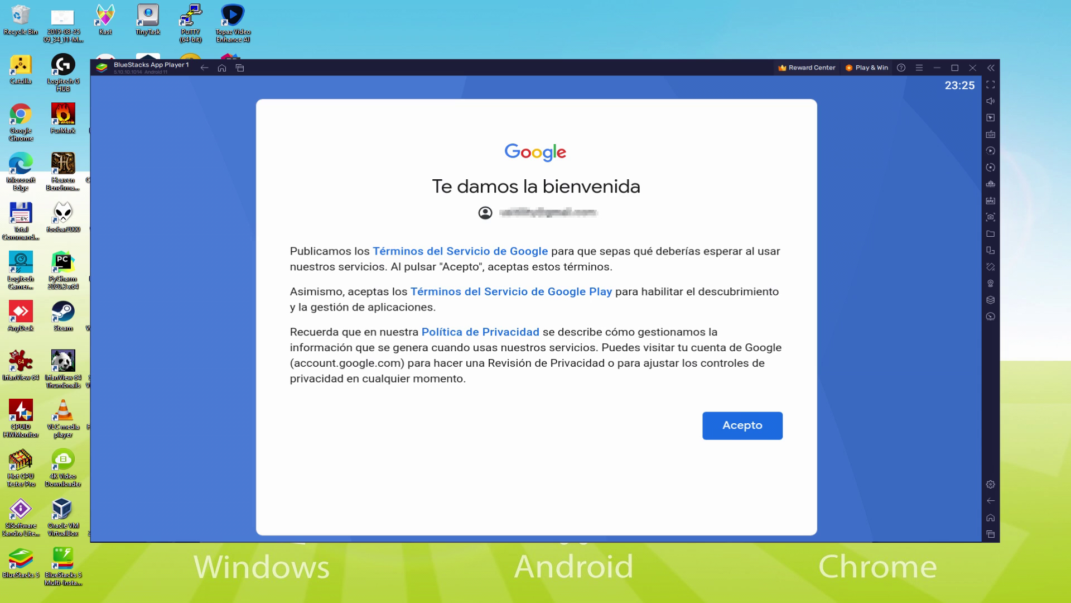
left_click(745, 425)
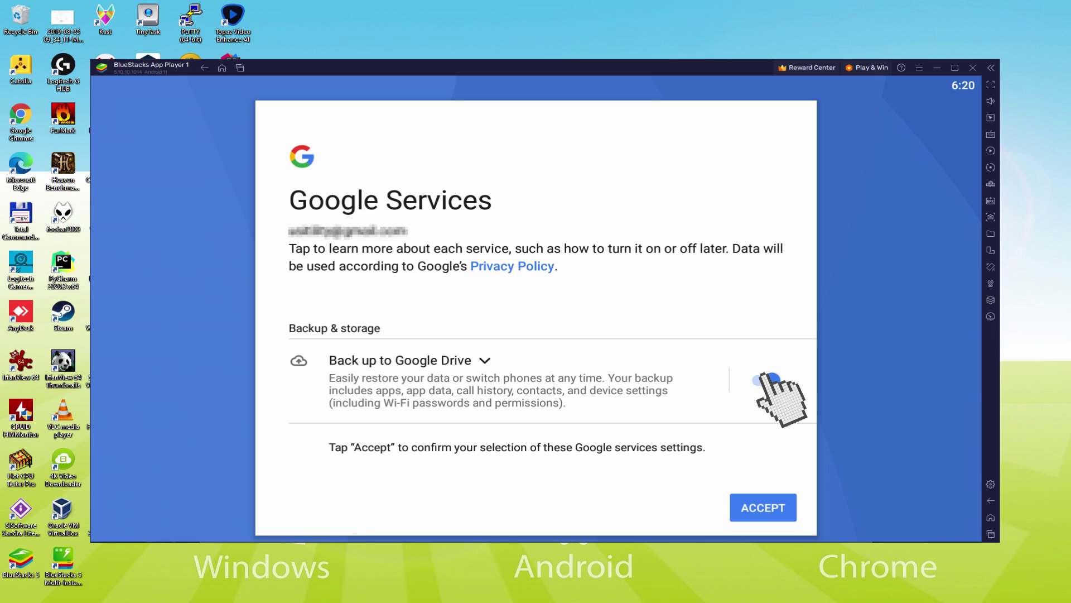
left_click(765, 380)
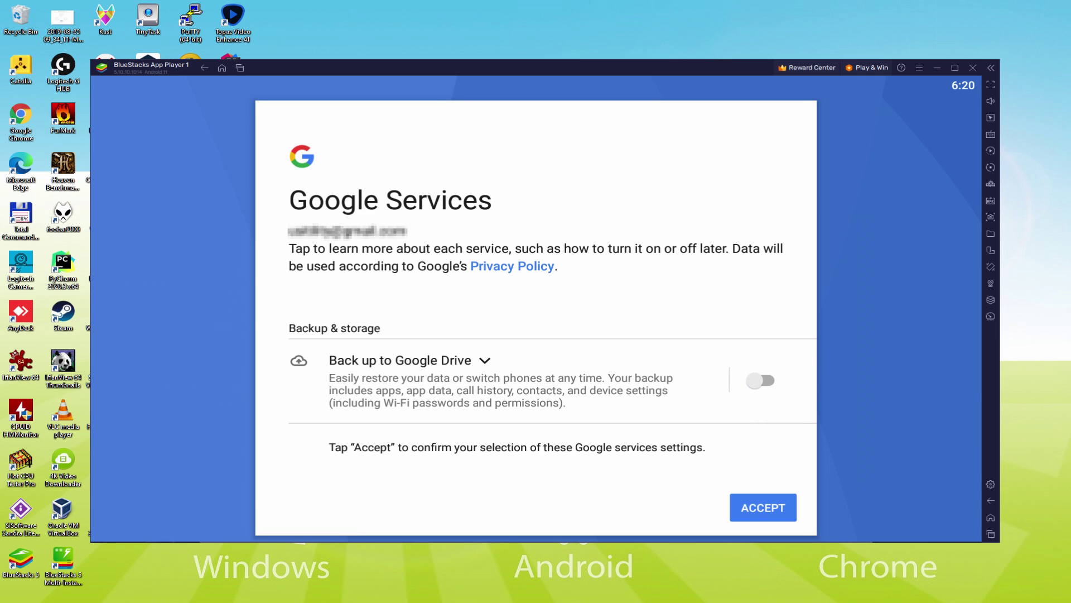
left_click(762, 508)
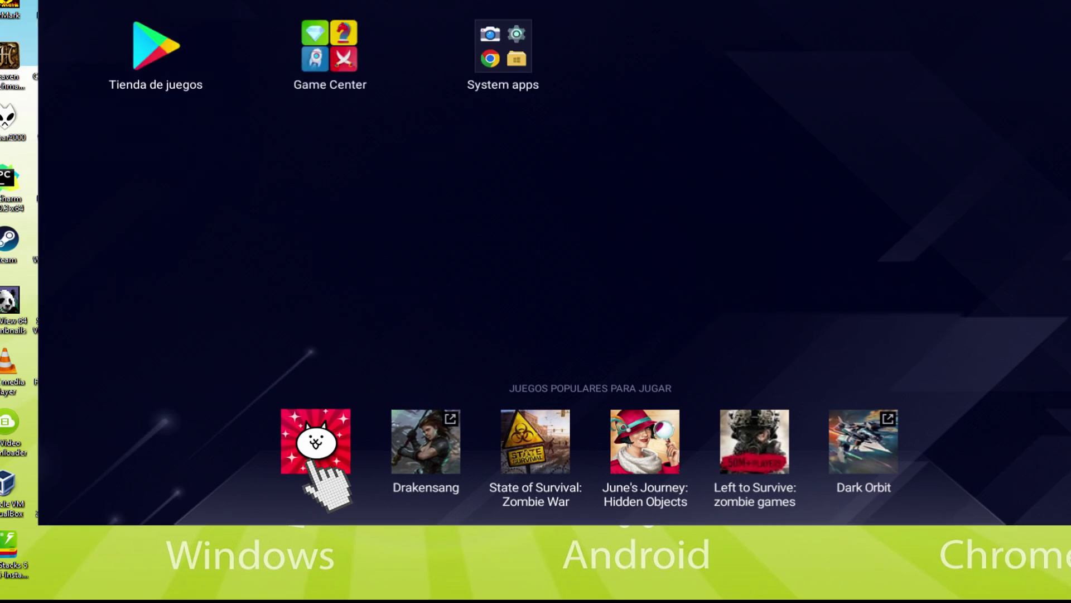
Find The Battle Cats by PONOS Corporation and install it from its Google Play page
left_click(322, 246)
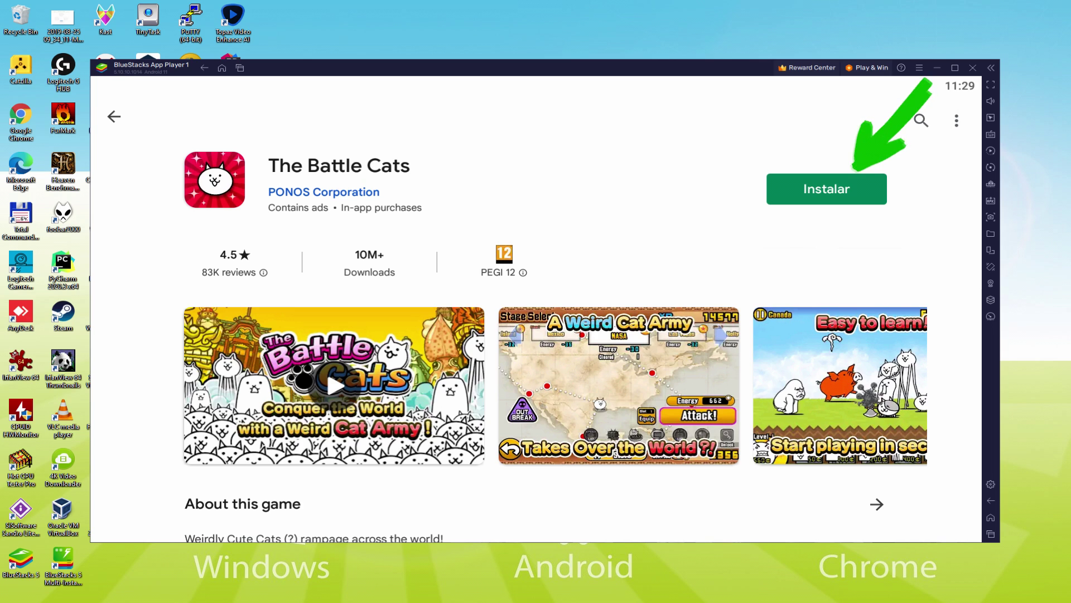
left_click(854, 180)
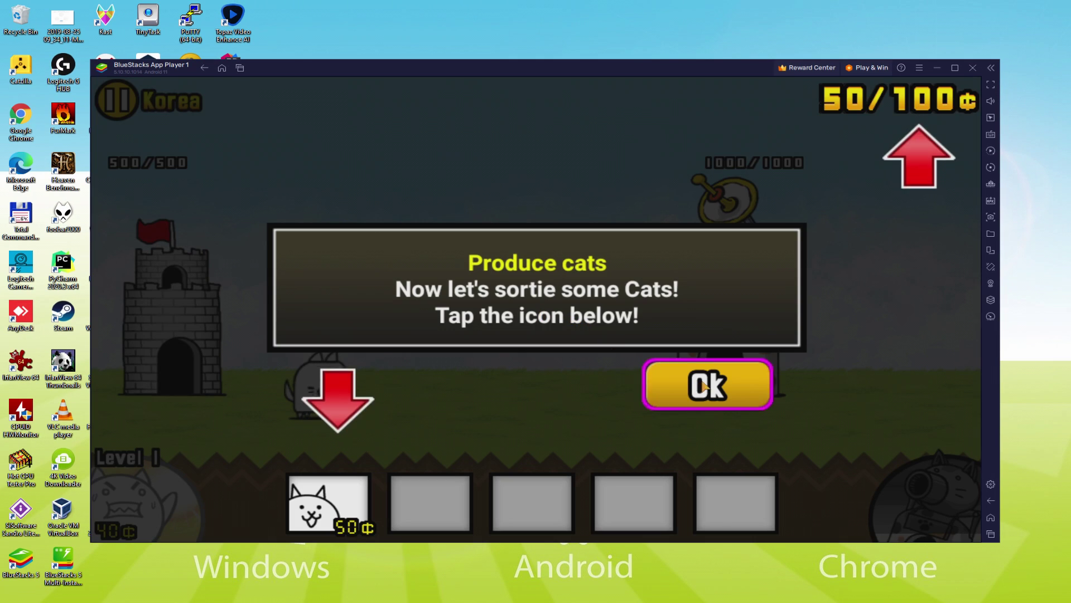
Dismiss the Produce cats tutorial messages and deploy 50¢ cats in the Korea battle
left_click(335, 508)
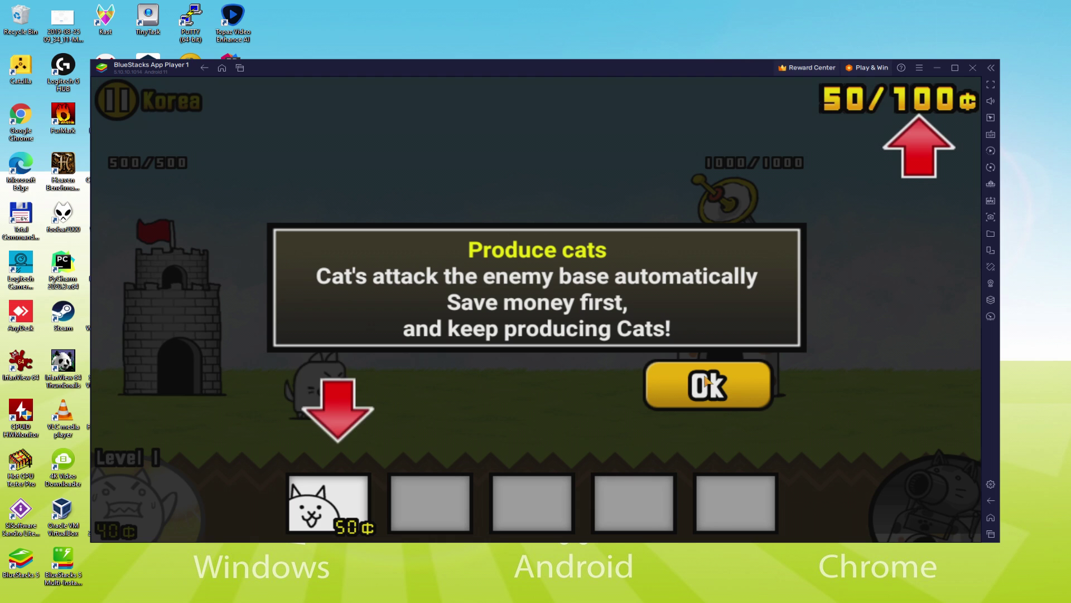
left_click(707, 384)
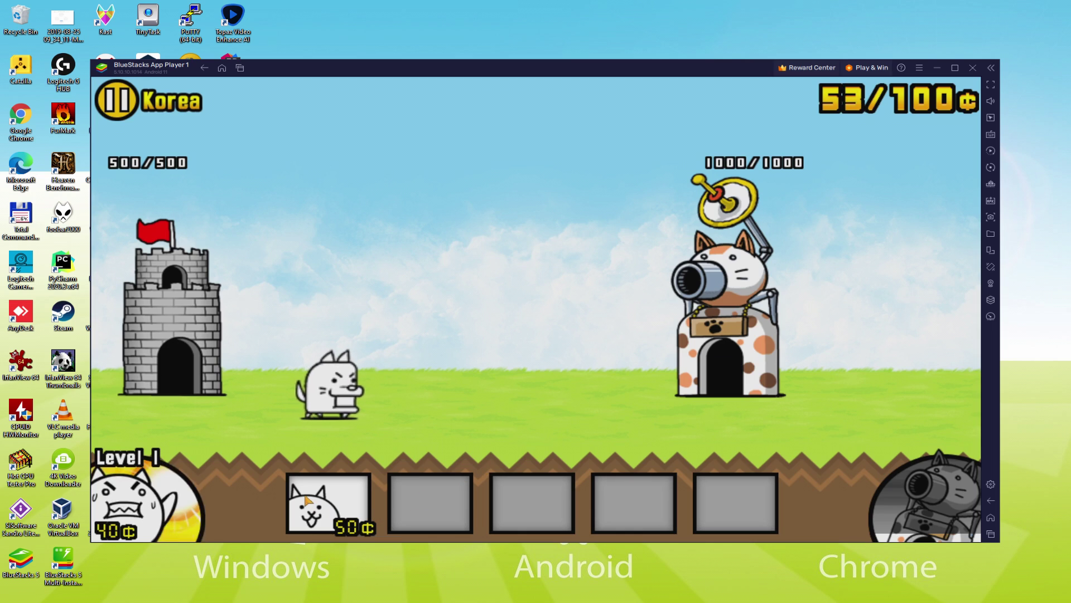
left_click(328, 502)
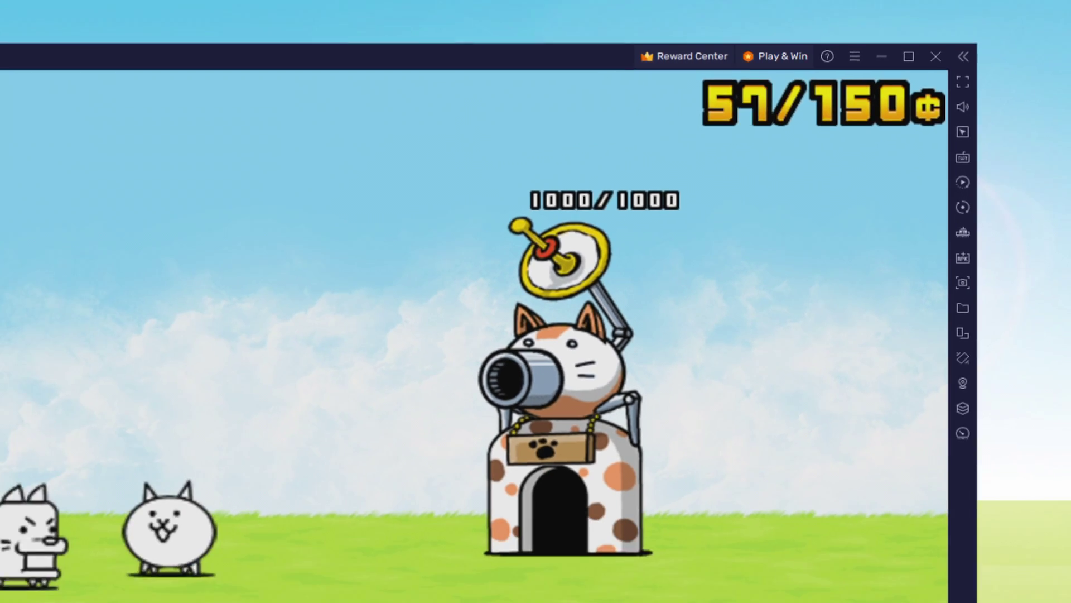
left_click(329, 514)
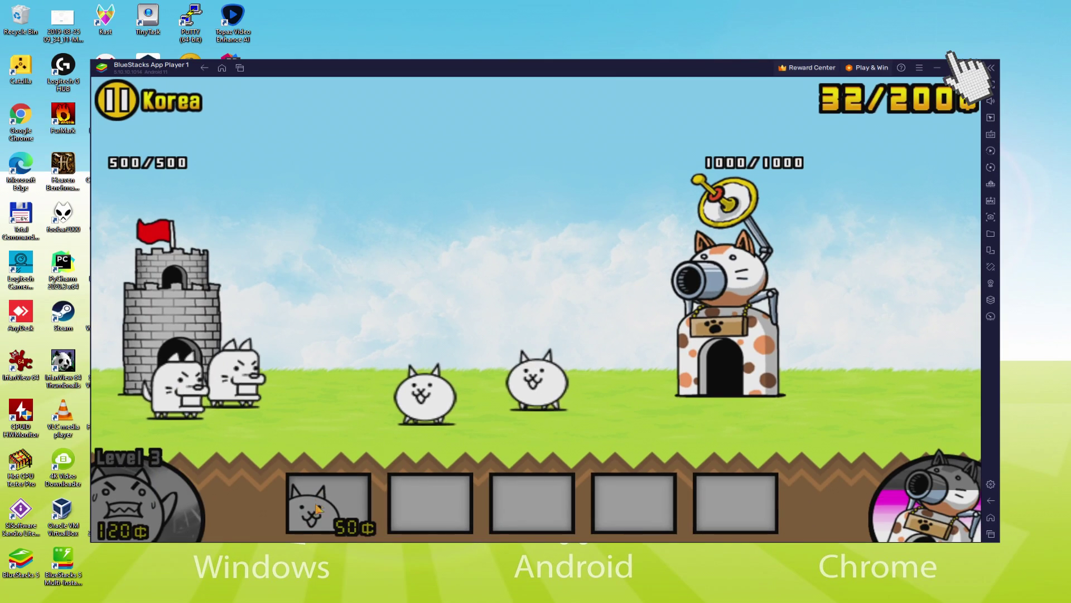
Enlarge the game view to fill the screen and keep deploying 50¢ cats in the Korea battle
left_click(859, 125)
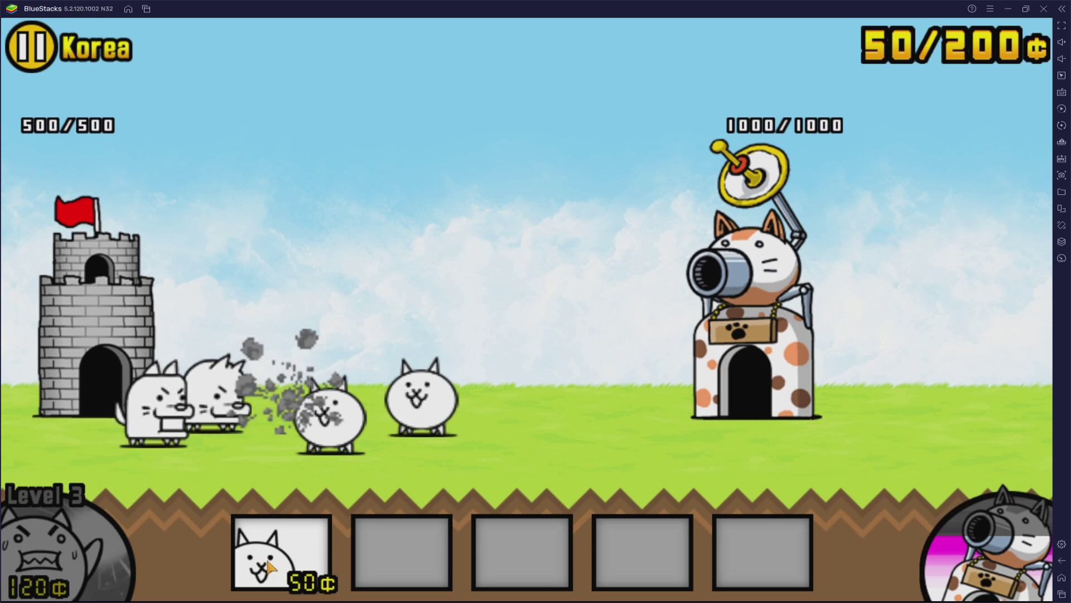
left_click(268, 566)
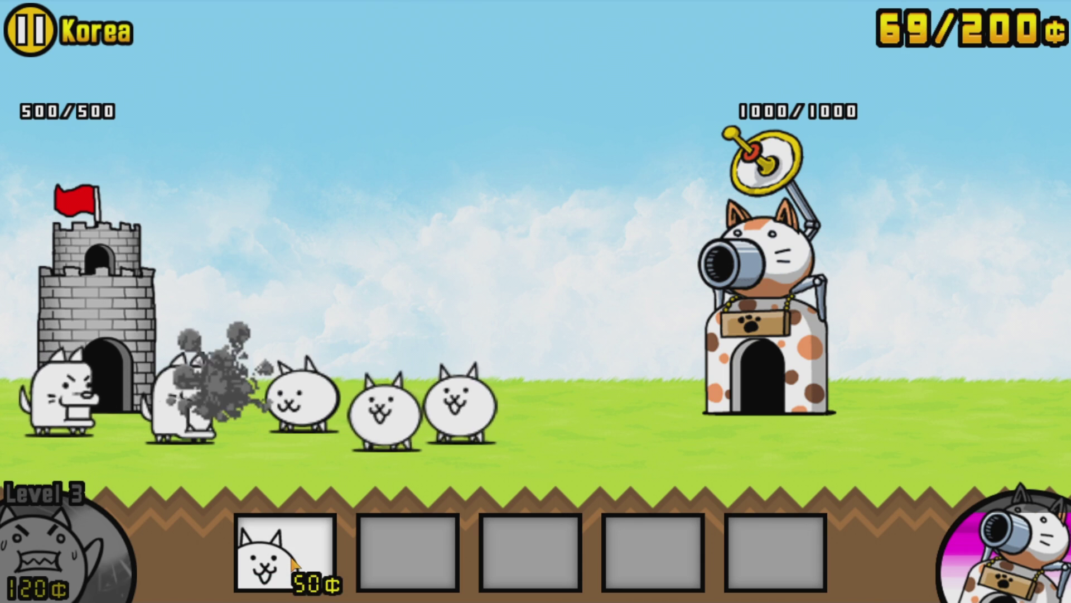
left_click(292, 566)
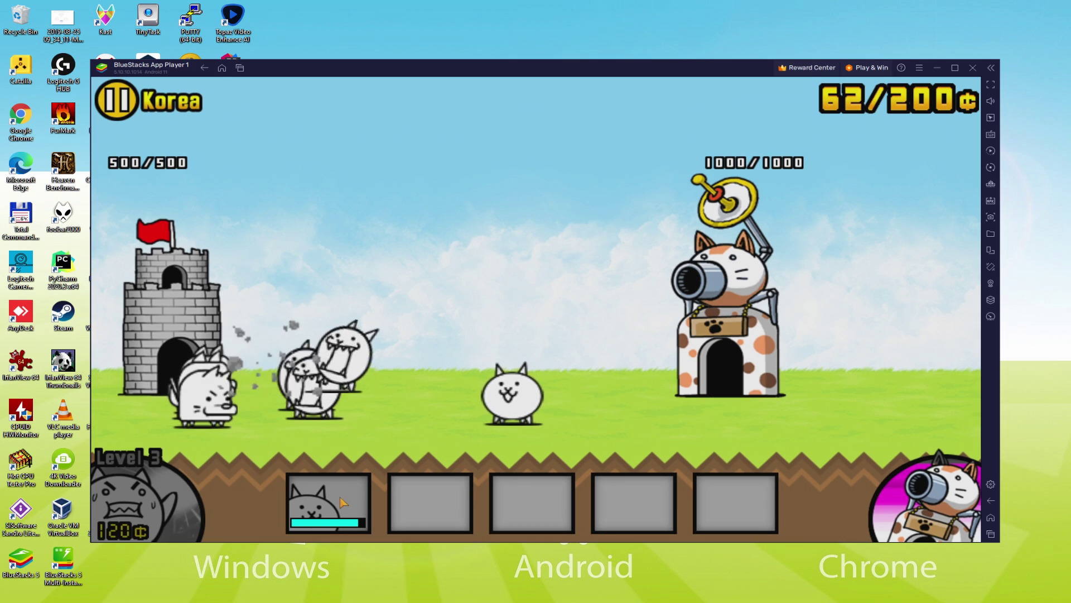
left_click(340, 497)
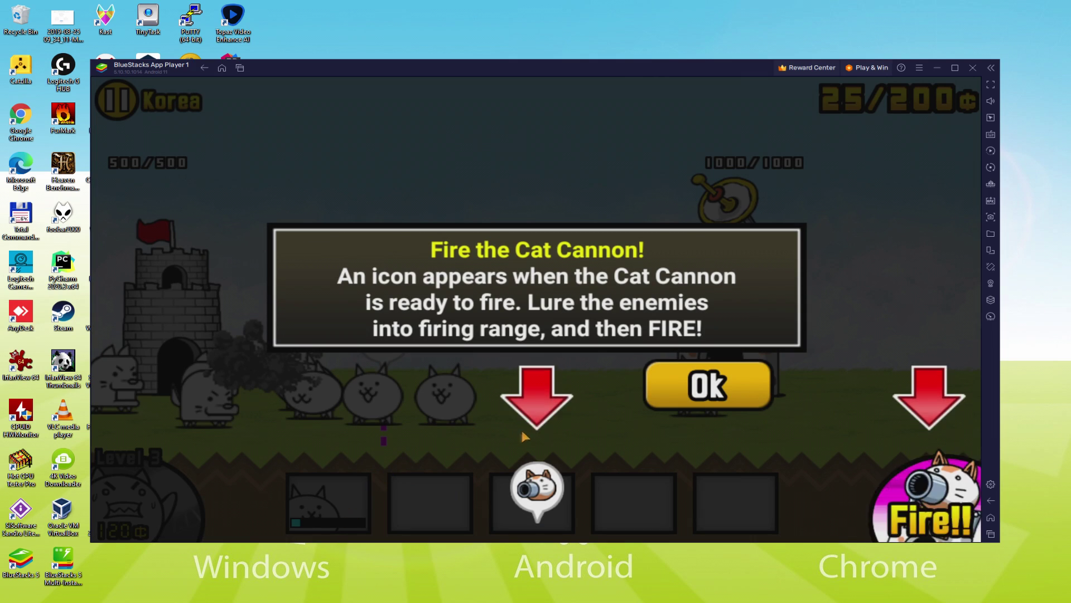
Dismiss the Cat Cannon tutorial message and fire the Cat Cannon at the enemies in the Korea battle
left_click(659, 389)
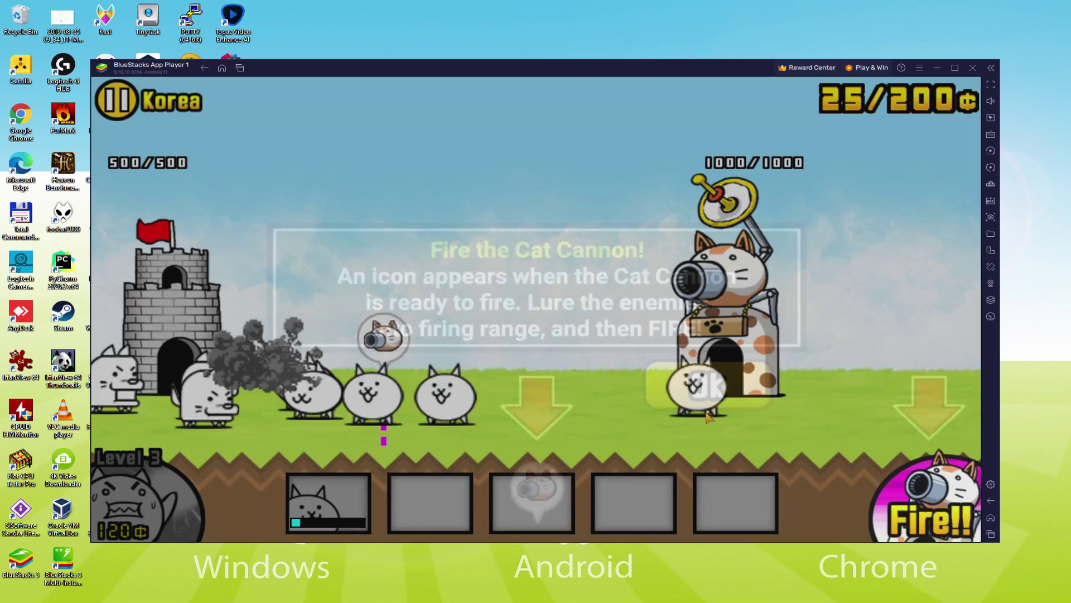
left_click(918, 505)
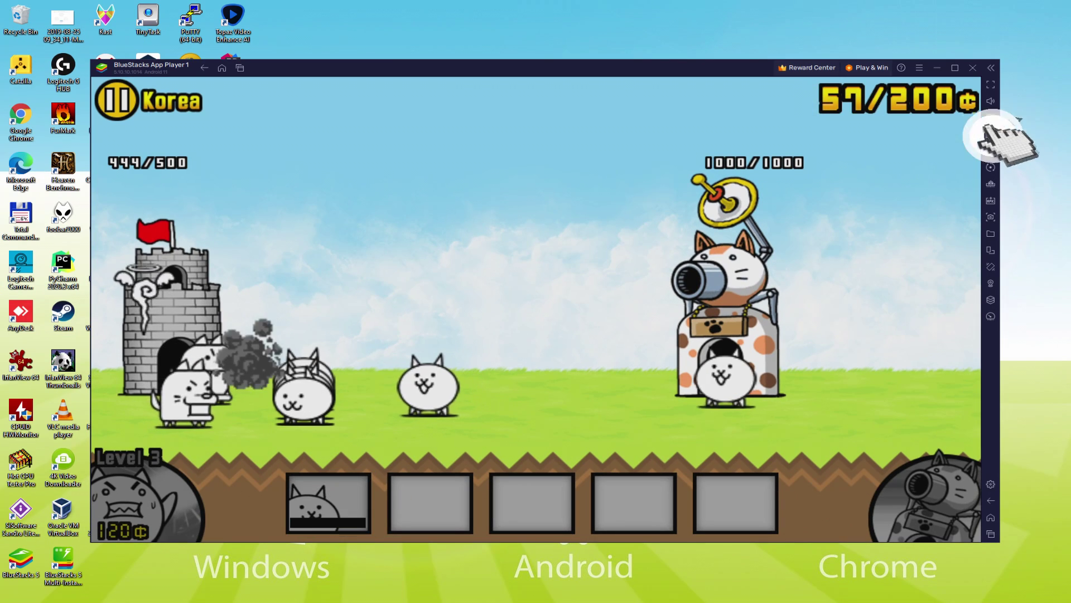
Open the game controls editor, assign 1 as the control for the 50¢ cat, and use it in the Korea battle
left_click(877, 229)
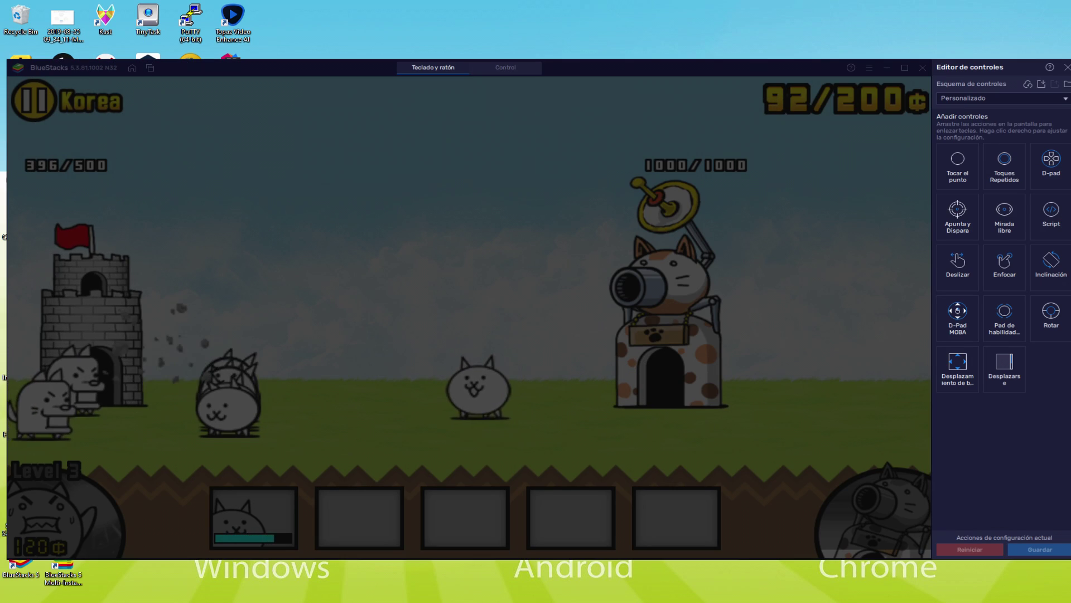
key("1")
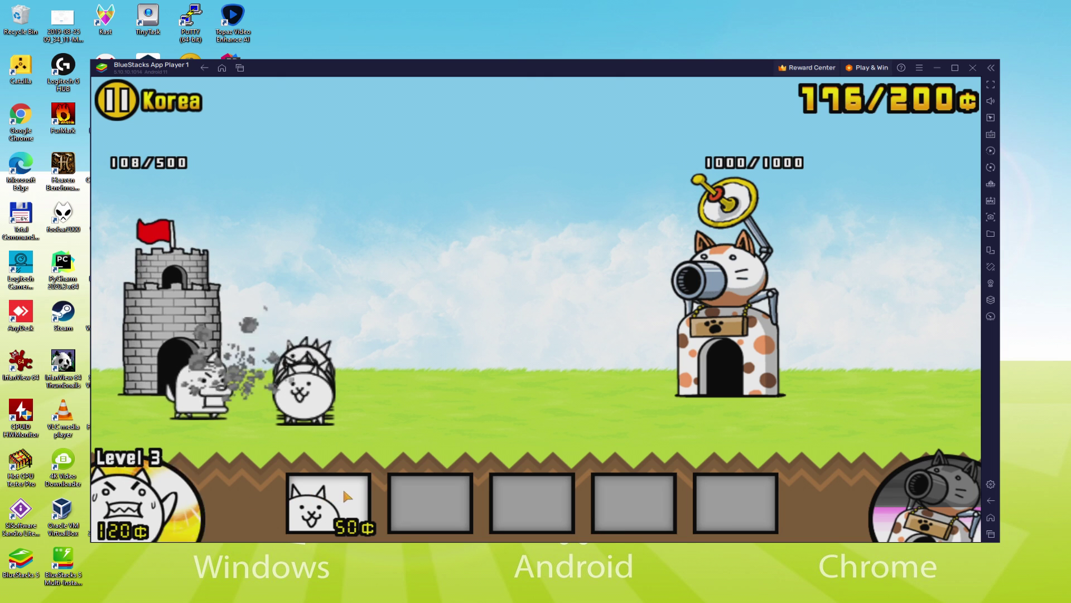
key("1")
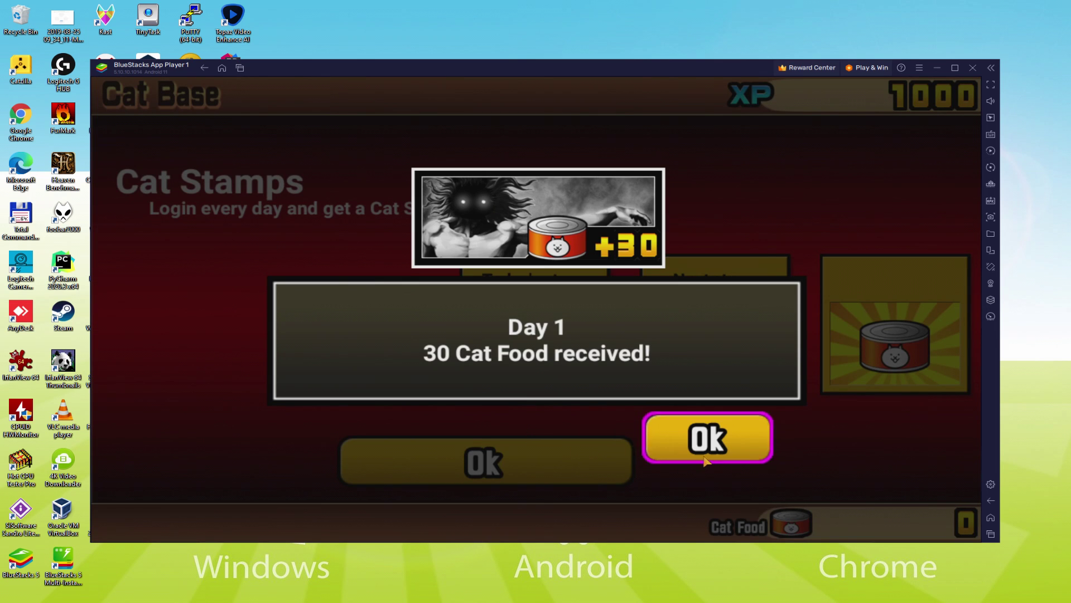
Collect the Day 1 Cat Stamps reward and the Cat Ticket reward for clearing Korea
left_click(705, 460)
left_click(538, 467)
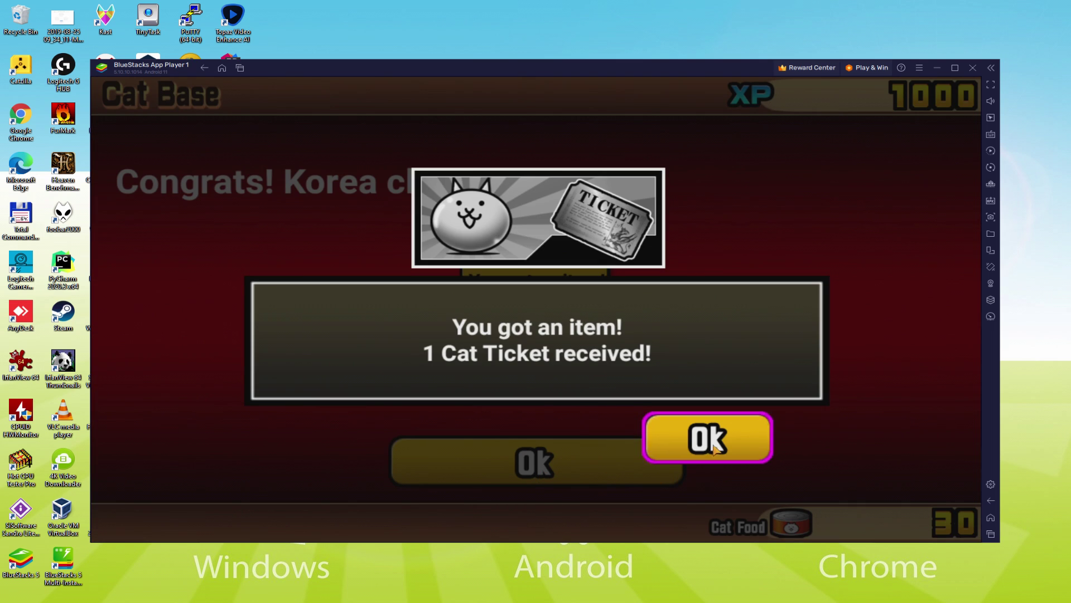
left_click(714, 445)
left_click(581, 475)
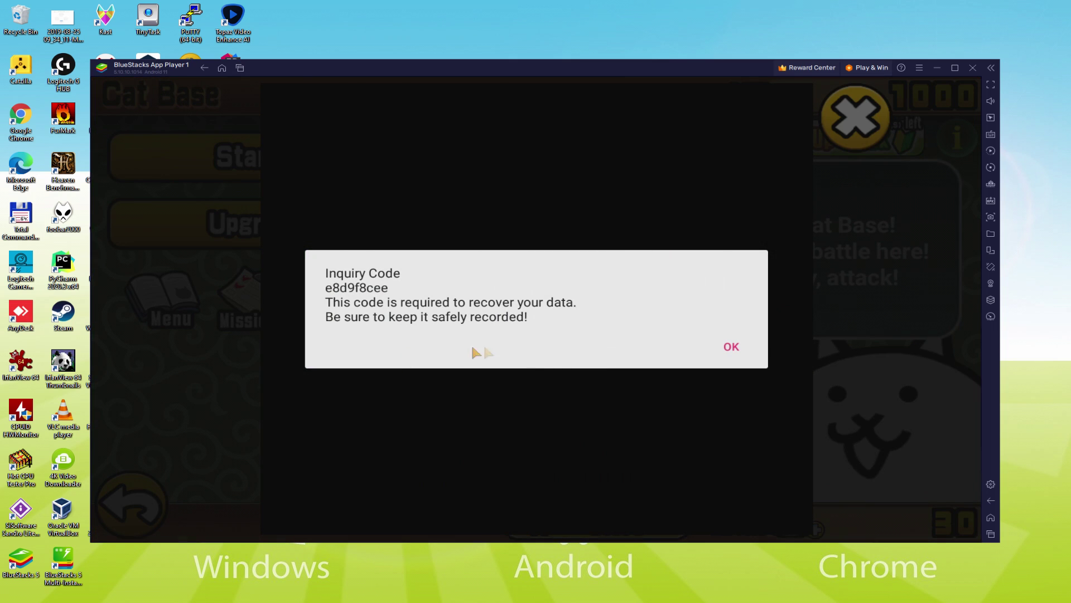
Dismiss the Inquiry Code notice and view the Start-Up Power Pack offers, leaving them without buying
left_click(731, 347)
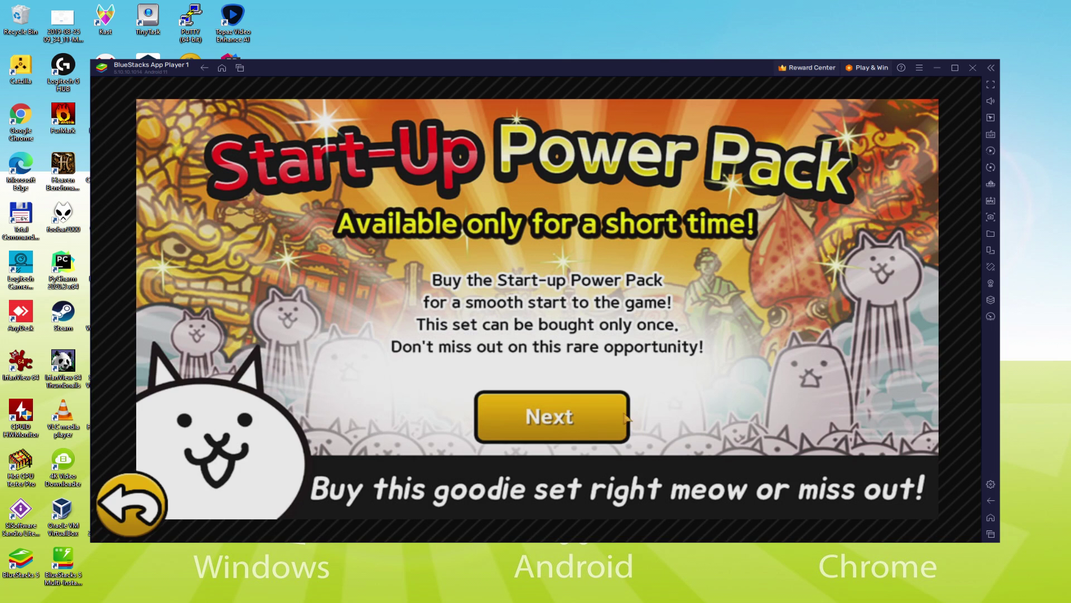
left_click(593, 418)
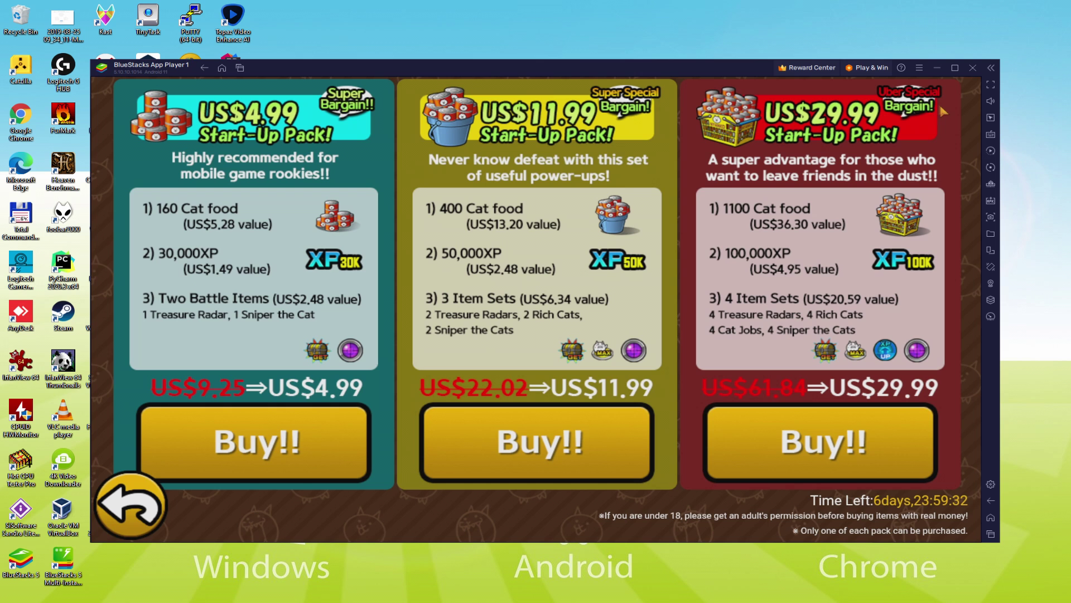
key("Escape")
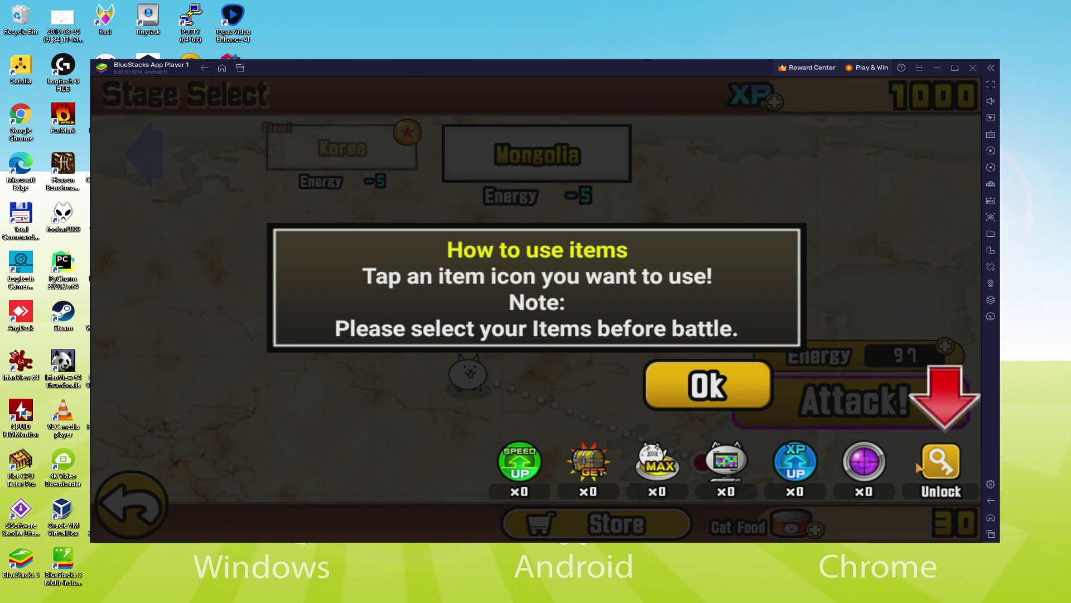
Close the item usage tutorial, toggle the battle items to Lock item, and start the attack on Mongolia
key("Escape")
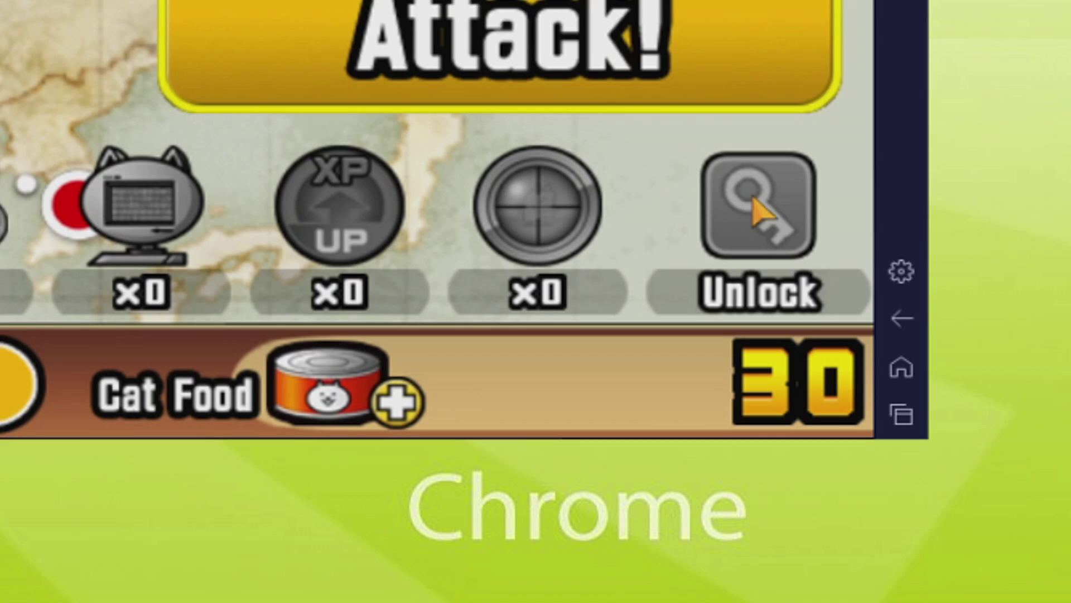
left_click(942, 461)
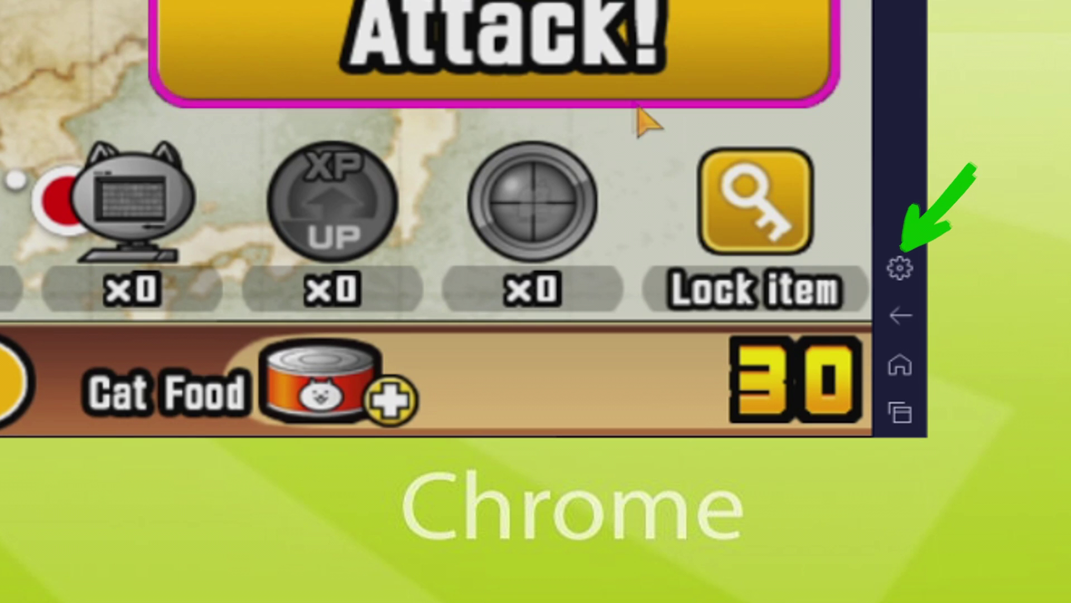
left_click(545, 34)
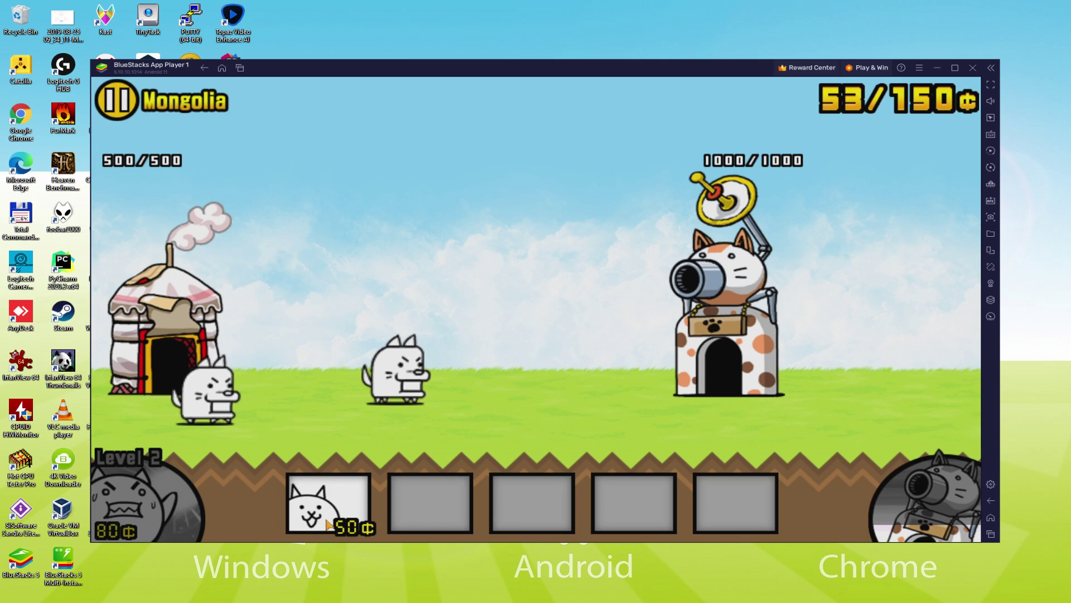
Deploy several 50¢ cats in the Mongolia battle and spend 80¢ on the upgrade to Level 3
left_click(328, 519)
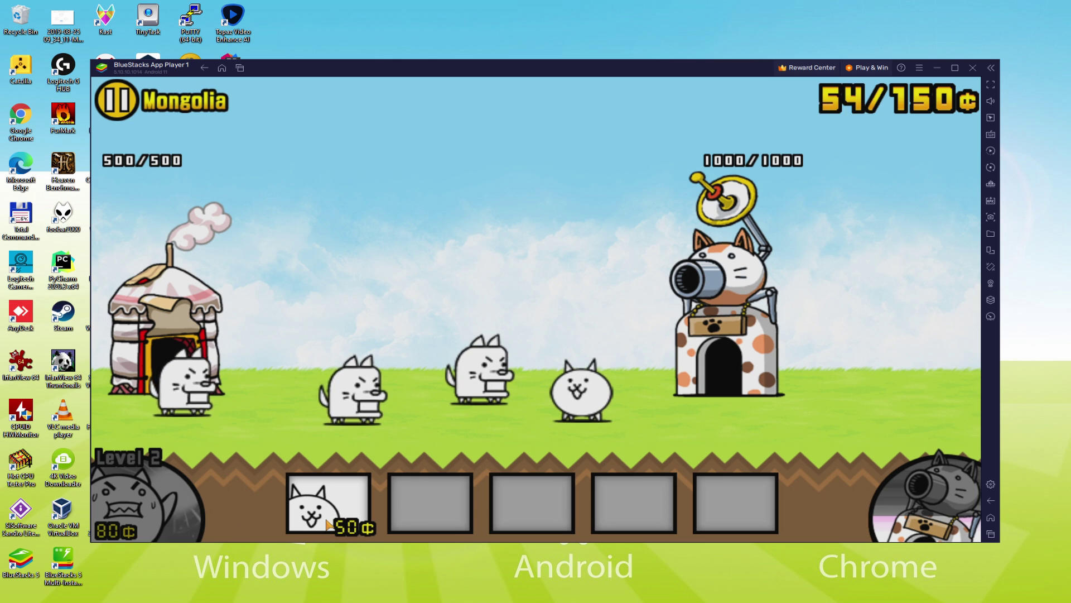
left_click(328, 525)
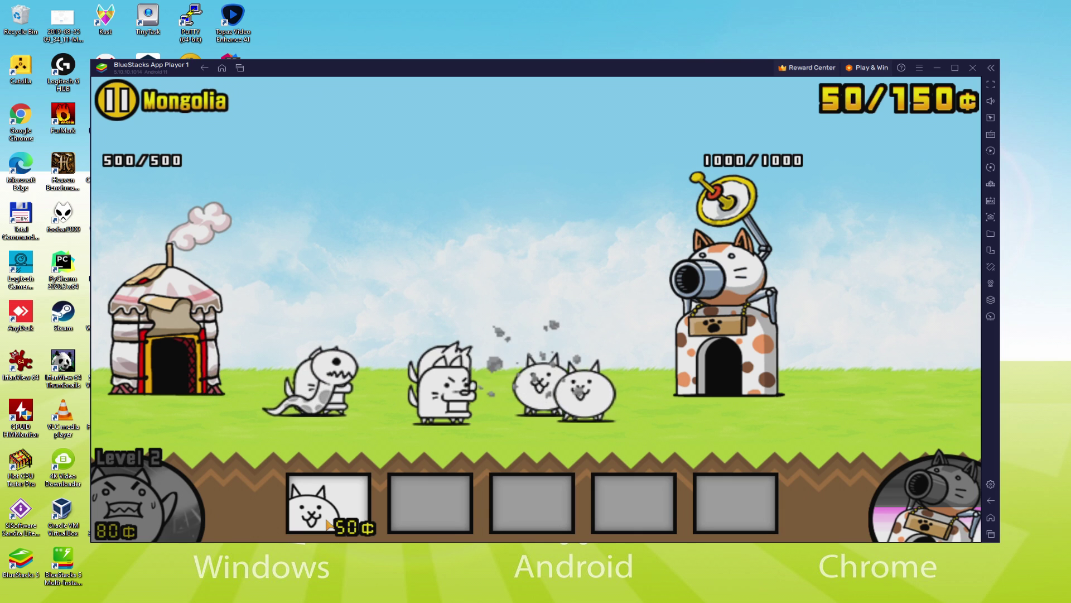
left_click(328, 523)
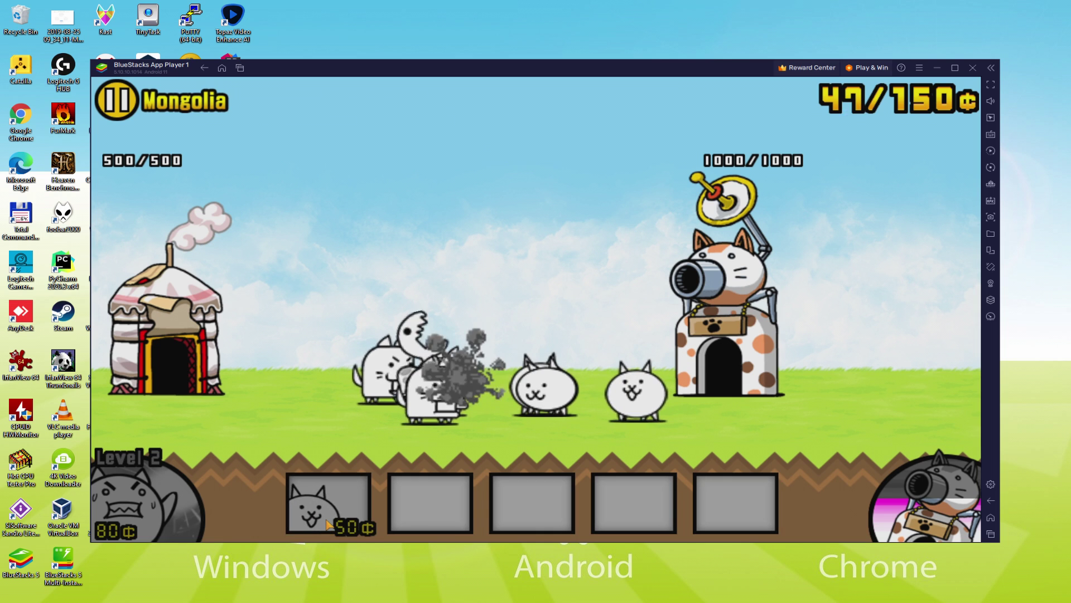
left_click(329, 524)
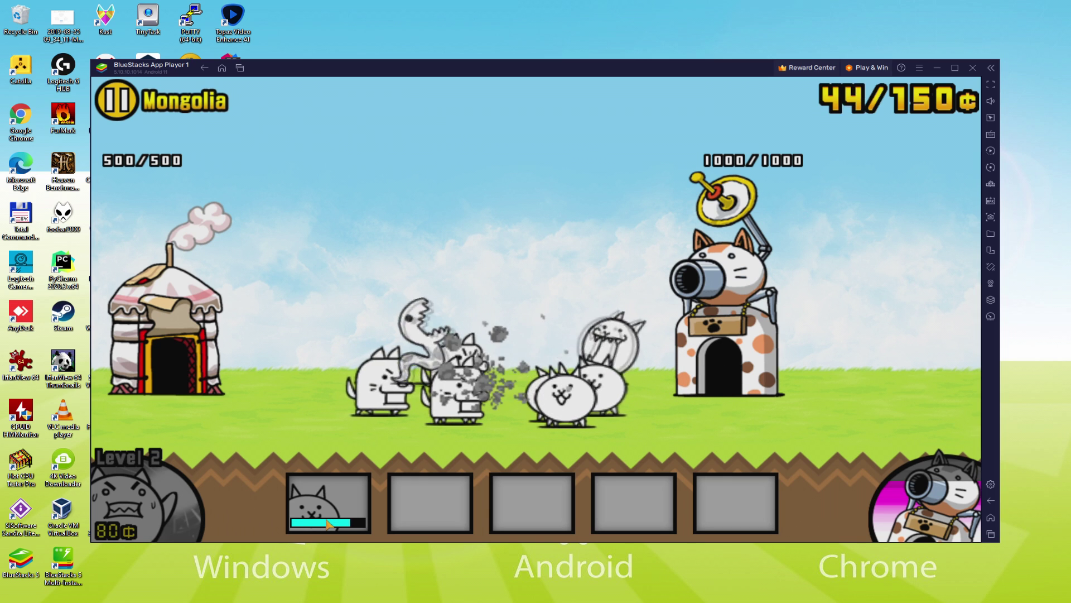
left_click(126, 528)
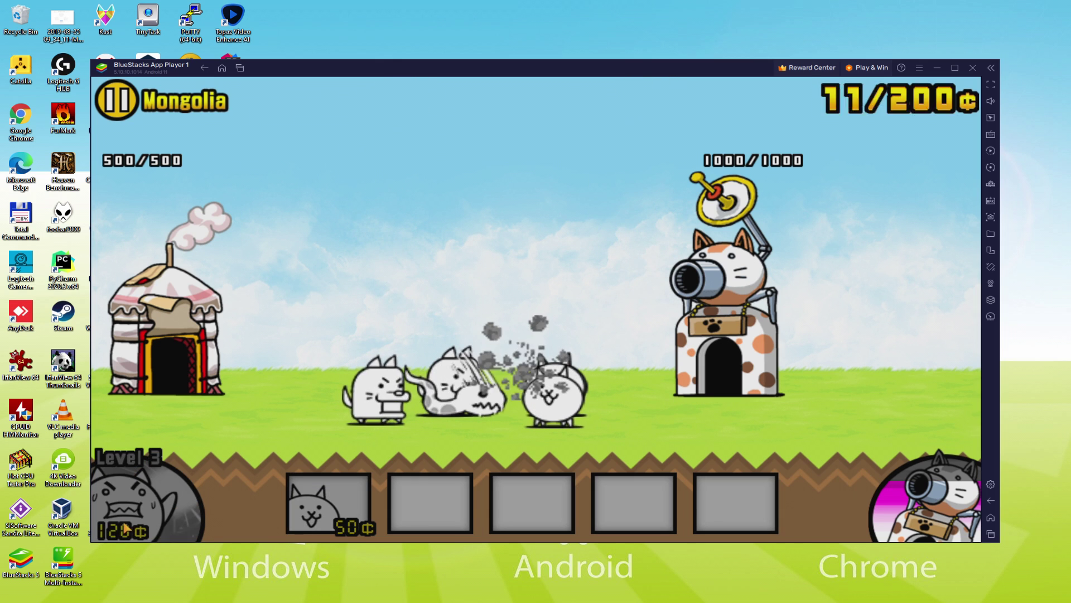